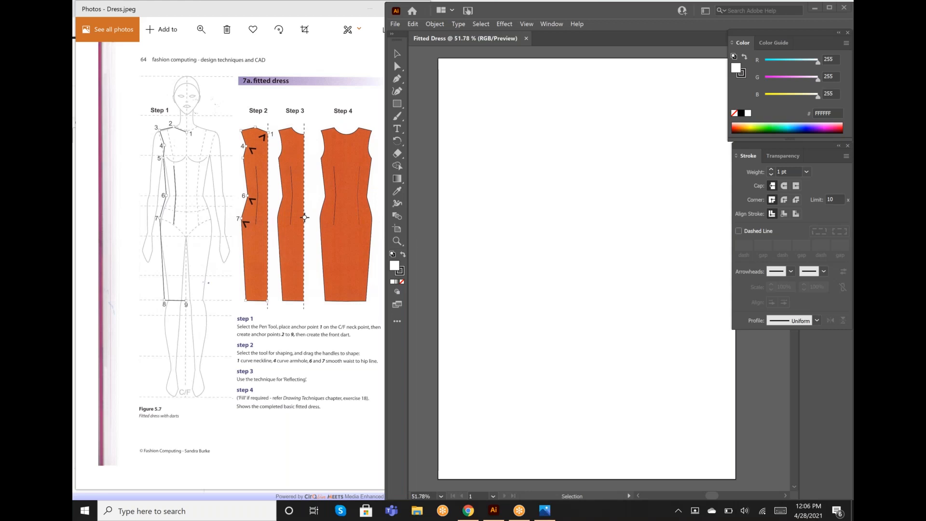
Step: Show the rulers and place a vertical guide at about the 4 in mark as the dress's centre-front line
{"action": "left_click", "coordinate": [526, 24]}
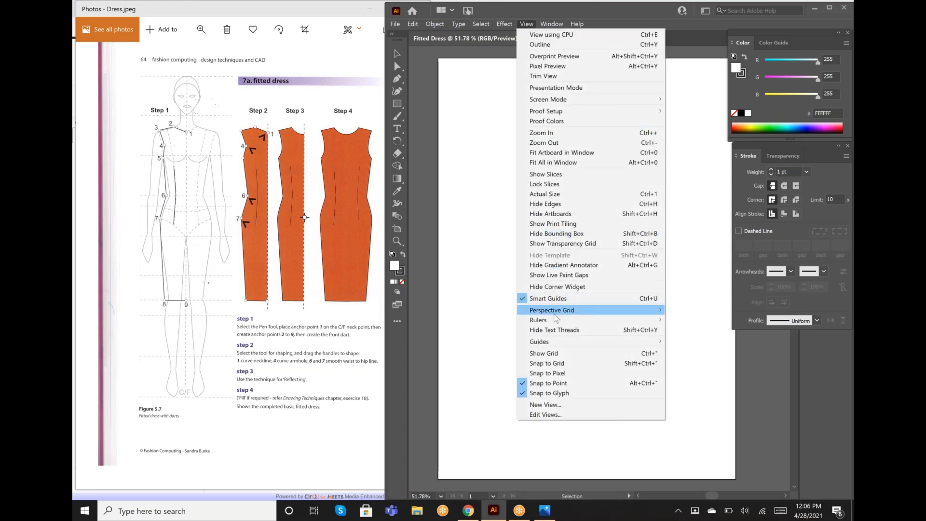
{"action": "mouse_move", "coordinate": [554, 323]}
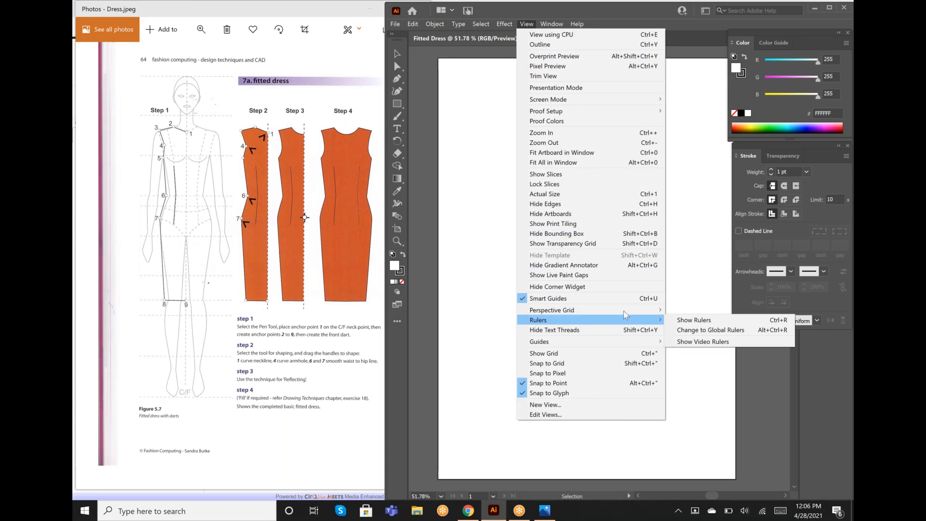
{"action": "left_click", "coordinate": [679, 321]}
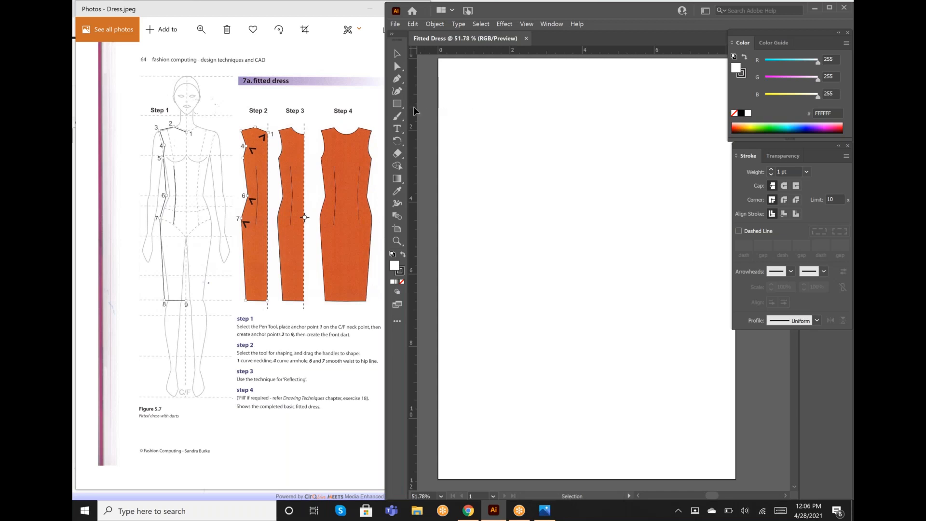
{"action": "left_click_drag", "start_coordinate": [414, 99], "coordinate": [583, 87]}
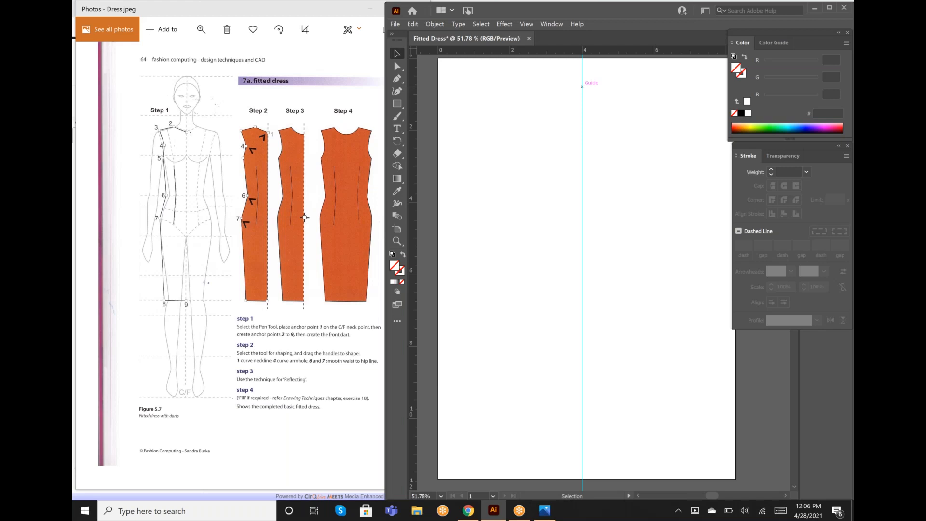
{"action": "left_click_drag", "start_coordinate": [582, 87], "coordinate": [581, 87]}
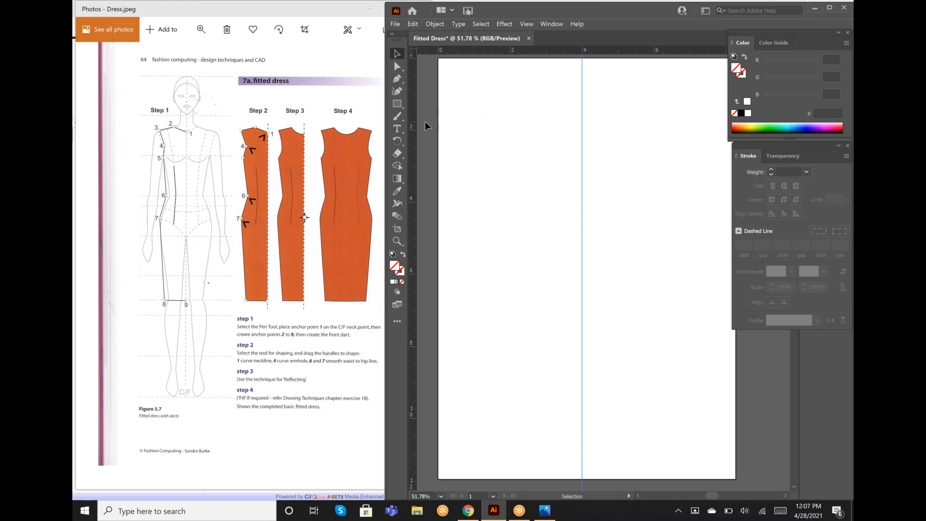
Step: Draw the left half outline of the fitted dress with the Pen tool and no fill, from centre-front neck point to centre hem on the guide
{"action": "left_click", "coordinate": [398, 81]}
{"action": "left_click", "coordinate": [393, 255]}
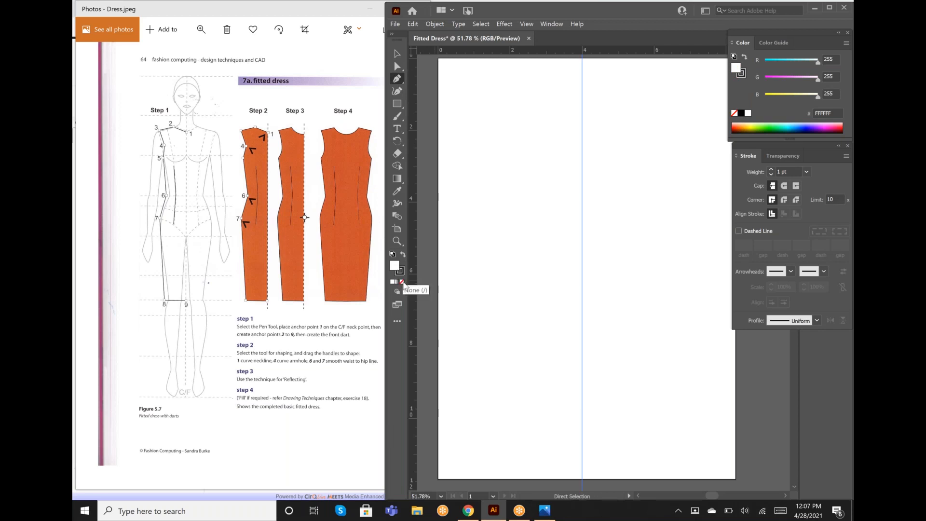
{"action": "left_click", "coordinate": [402, 282]}
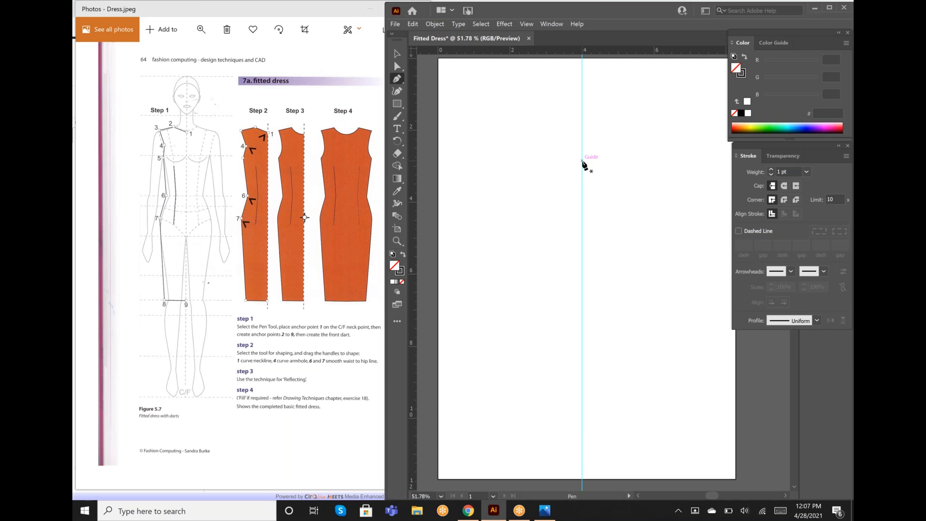
{"action": "left_click_drag", "start_coordinate": [583, 160], "coordinate": [566, 153]}
{"action": "left_click", "coordinate": [544, 157]}
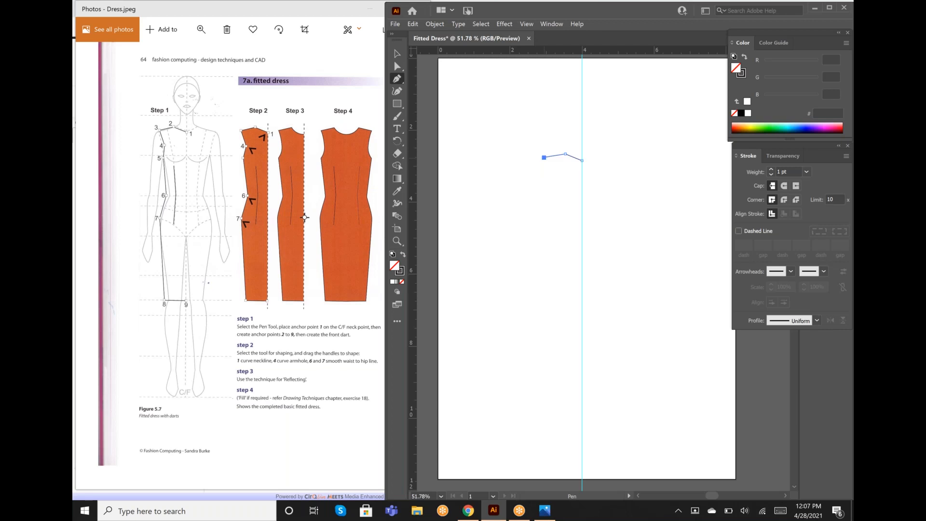
{"action": "left_click", "coordinate": [551, 177]}
{"action": "left_click", "coordinate": [544, 195]}
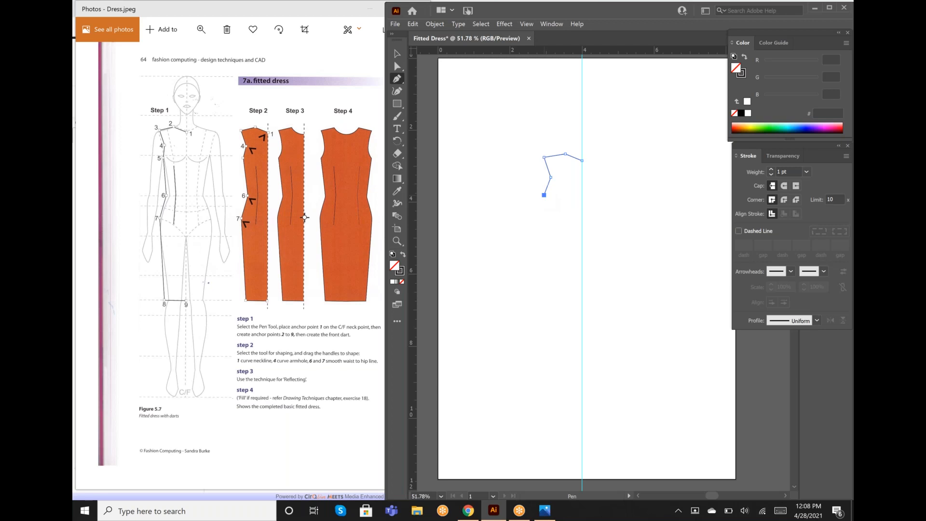
{"action": "left_click", "coordinate": [552, 258]}
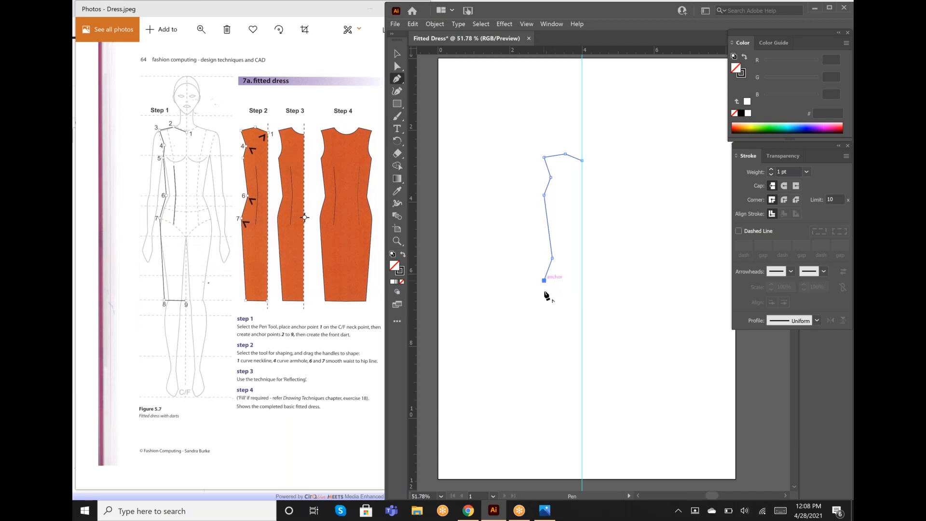
{"action": "left_click", "coordinate": [556, 369]}
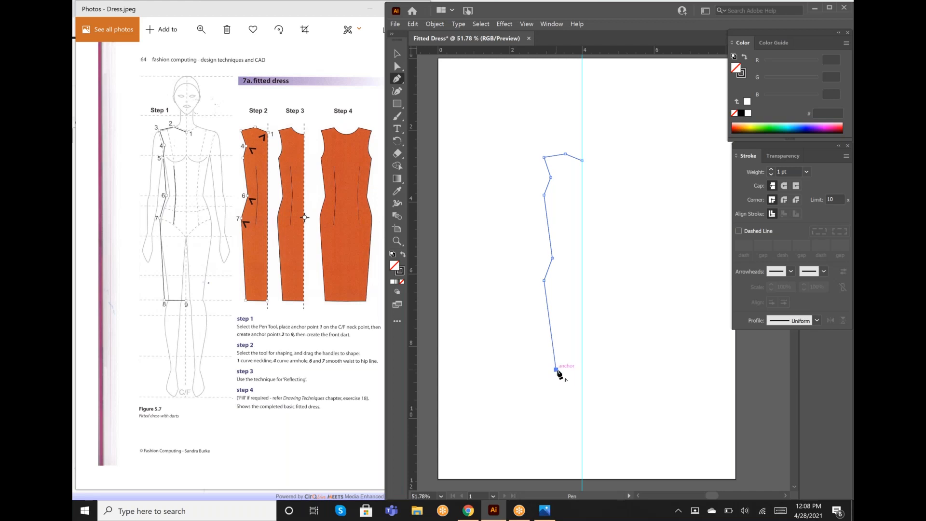
{"action": "left_click", "coordinate": [582, 370]}
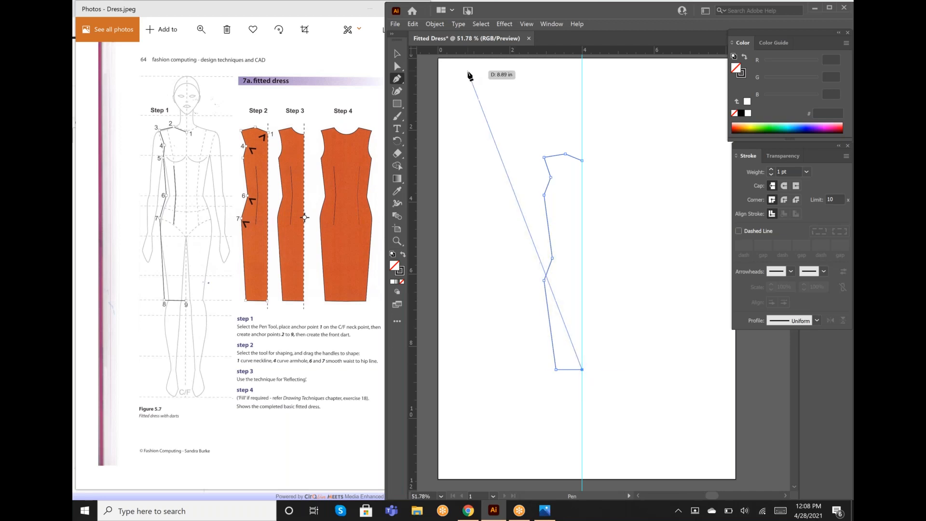
{"action": "left_click", "coordinate": [402, 56]}
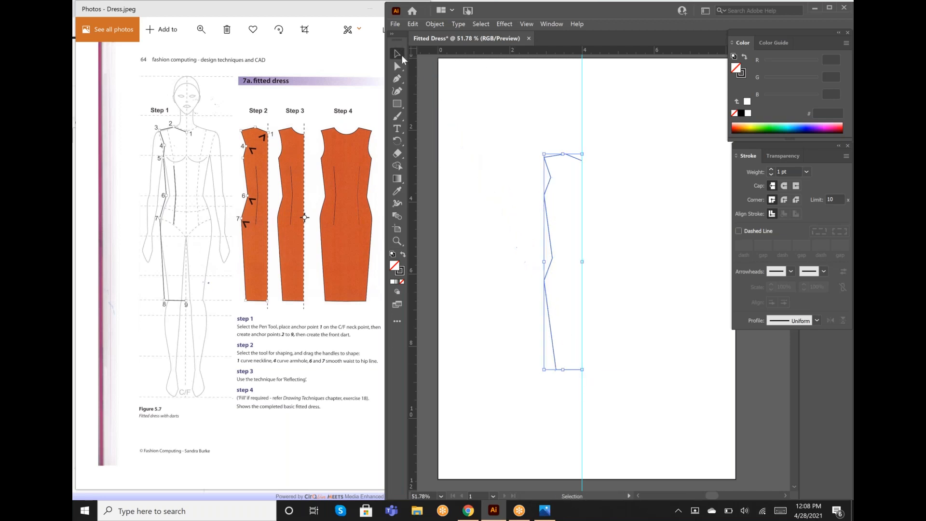
Step: Curve the neckline at the centre-front neck point and the armhole at its middle point with the Anchor Point tool
{"action": "left_click", "coordinate": [402, 83]}
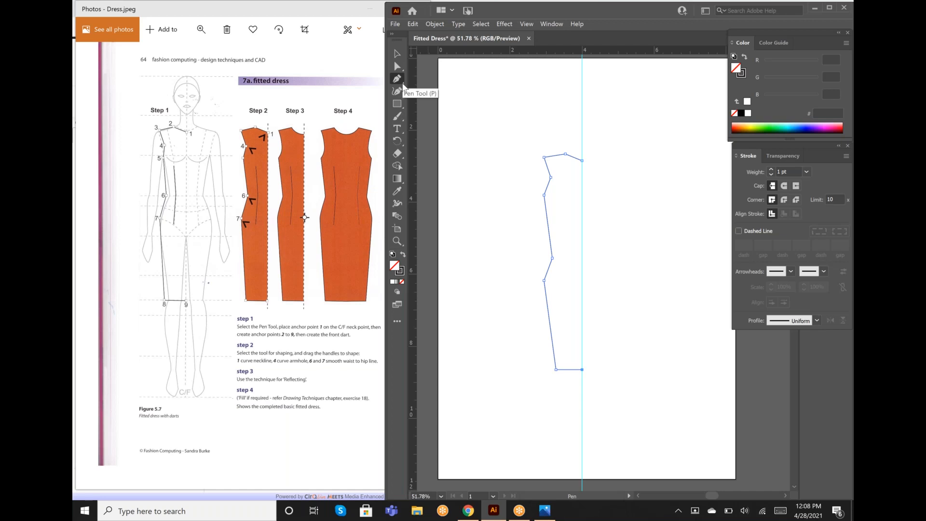
{"action": "left_click", "coordinate": [402, 83]}
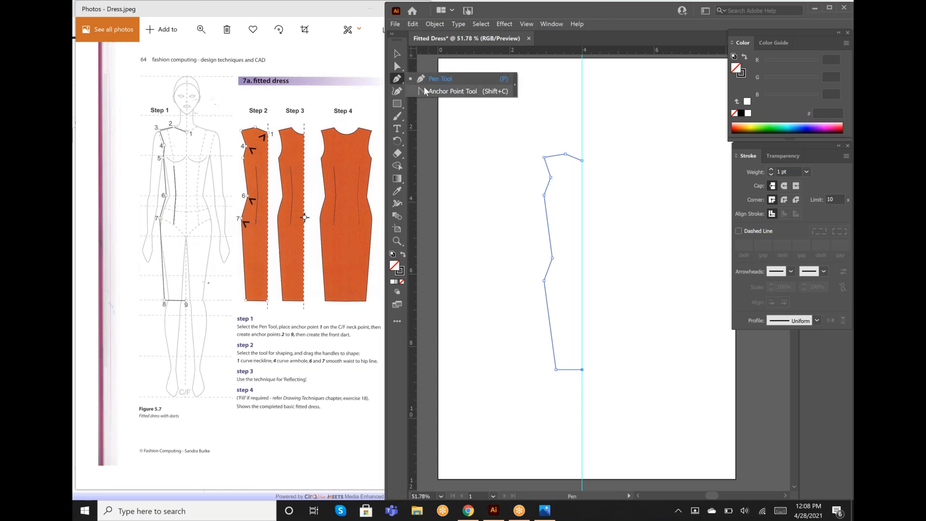
{"action": "left_click", "coordinate": [422, 91]}
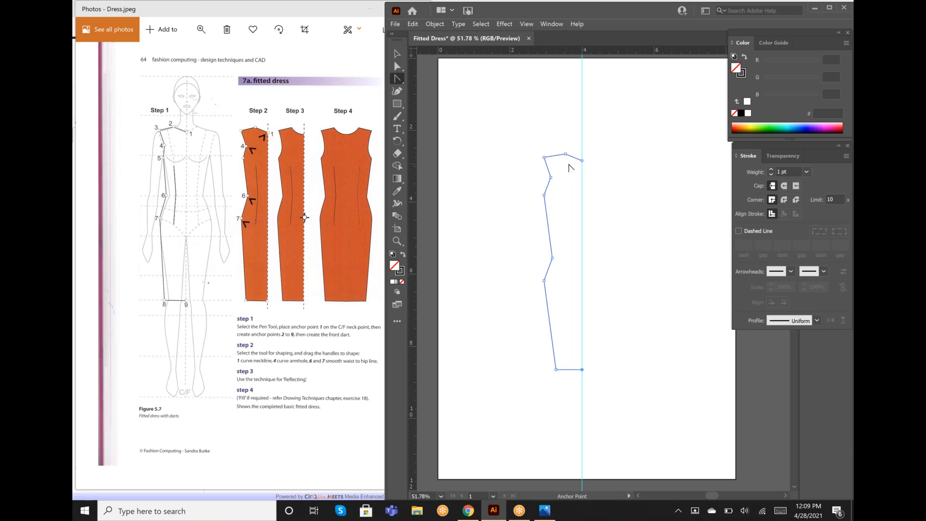
{"action": "left_click_drag", "start_coordinate": [582, 160], "coordinate": [573, 161]}
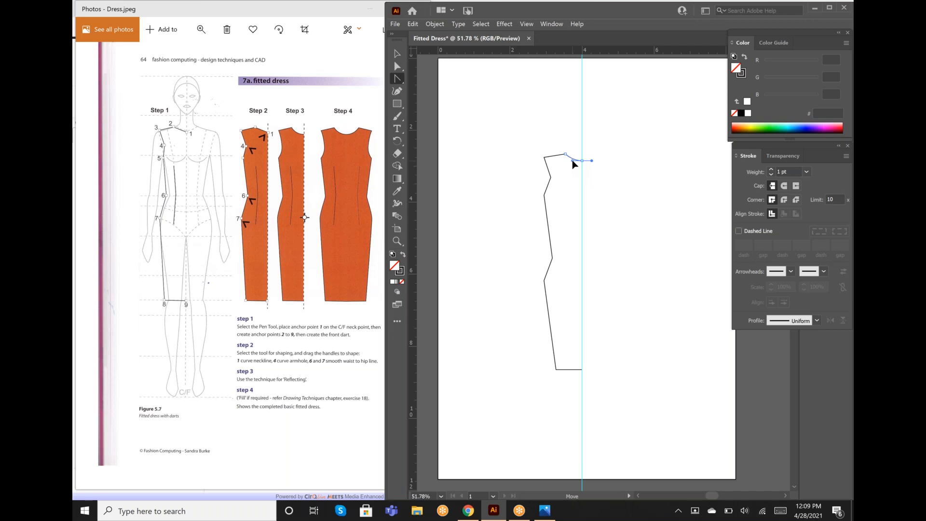
{"action": "left_click_drag", "start_coordinate": [572, 162], "coordinate": [571, 161]}
{"action": "left_click_drag", "start_coordinate": [570, 164], "coordinate": [570, 163]}
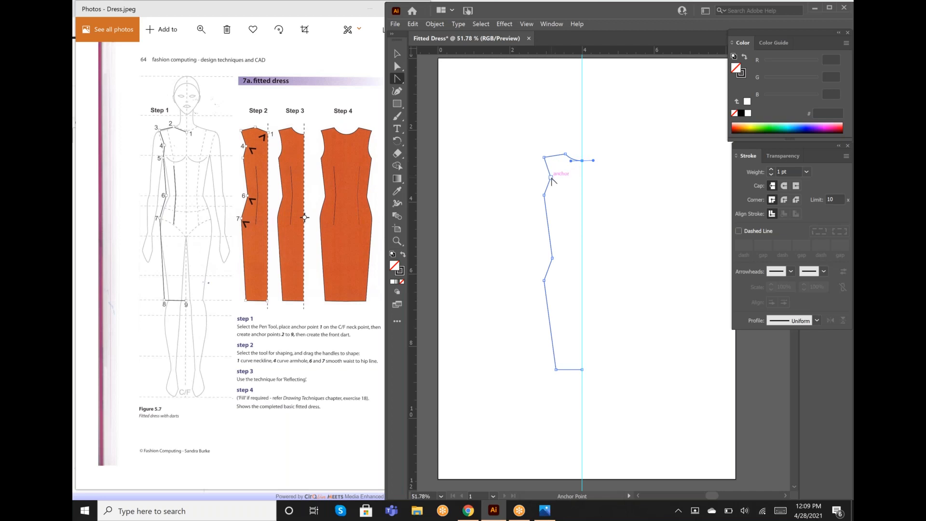
{"action": "left_click_drag", "start_coordinate": [551, 178], "coordinate": [555, 191]}
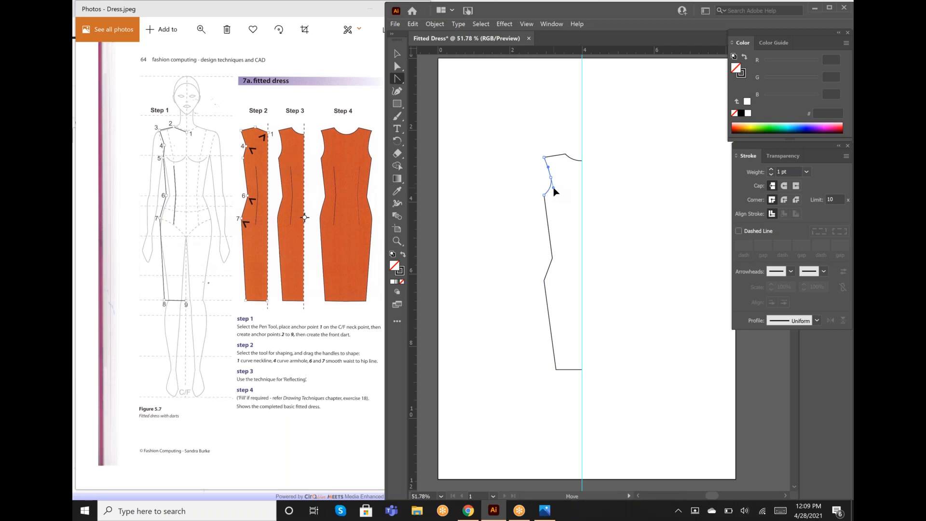
{"action": "left_click_drag", "start_coordinate": [554, 188], "coordinate": [554, 188]}
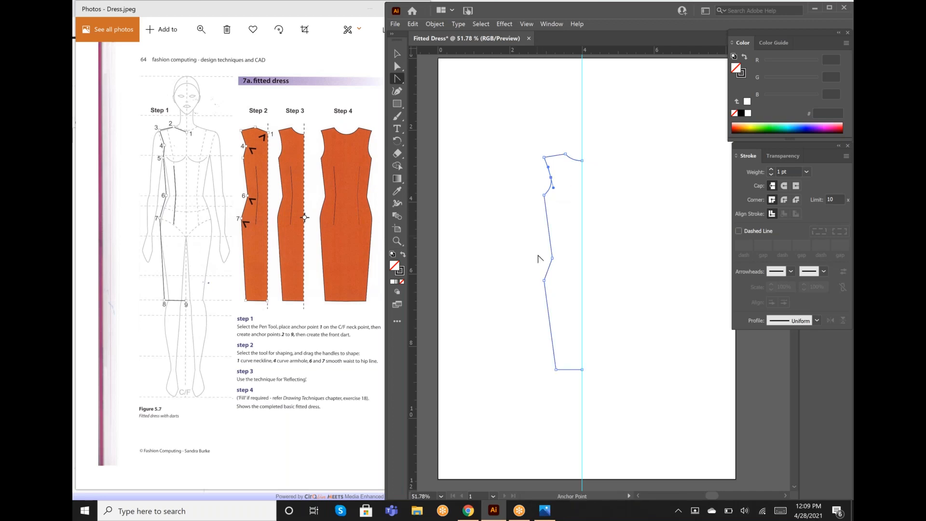
Step: Smooth the side seam's waist and hip points into a gentle curve and deselect the outline
{"action": "left_click_drag", "start_coordinate": [552, 259], "coordinate": [554, 264]}
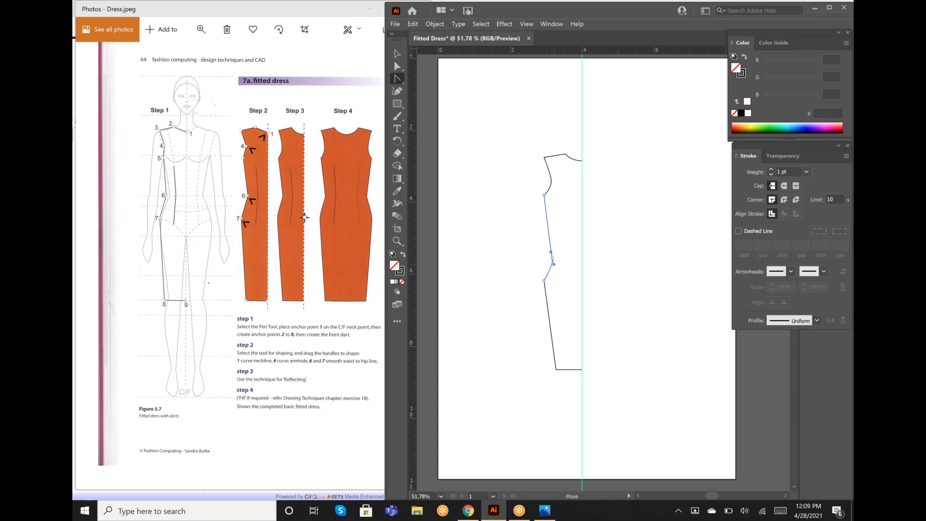
{"action": "left_click_drag", "start_coordinate": [555, 264], "coordinate": [544, 287]}
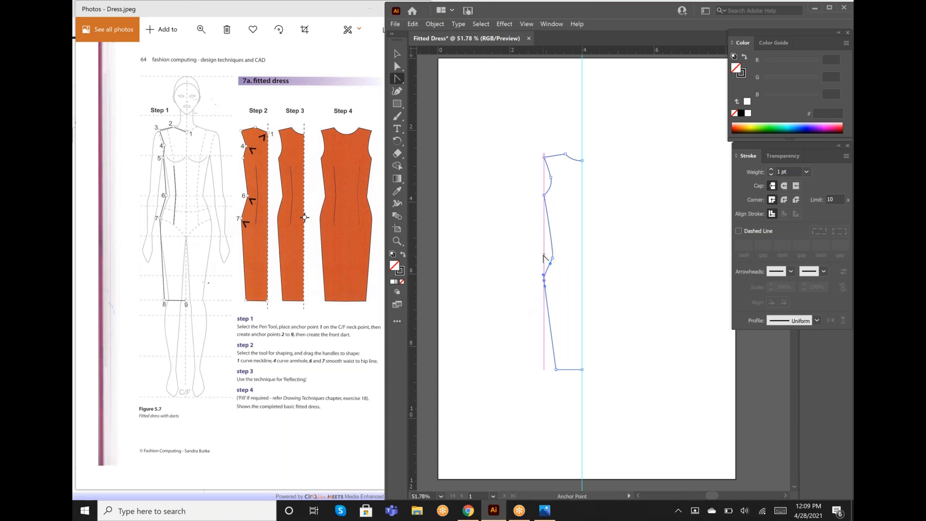
{"action": "left_click", "coordinate": [398, 55]}
{"action": "left_click", "coordinate": [398, 55]}
{"action": "left_click", "coordinate": [455, 180]}
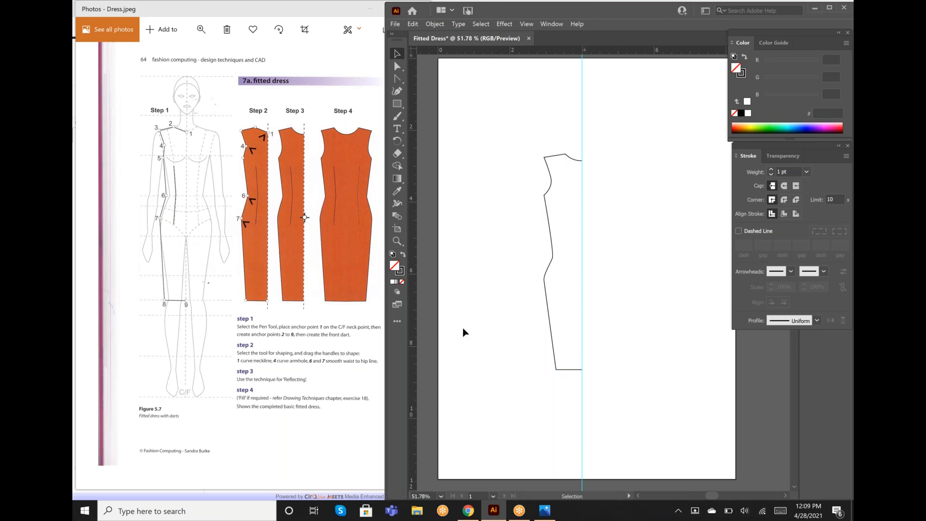
Step: Draw the front dart line inside the half dress with straight Pen segments from below the bust through the waist to the hip
{"action": "left_click", "coordinate": [404, 82]}
{"action": "left_click", "coordinate": [424, 79]}
{"action": "left_click_drag", "start_coordinate": [567, 210], "coordinate": [503, 242]}
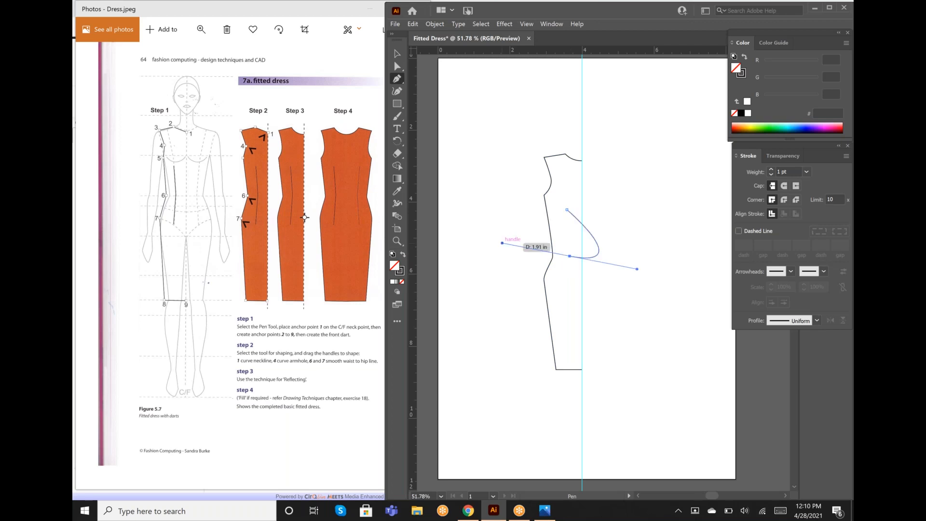
{"action": "key", "text": "ctrl+z"}
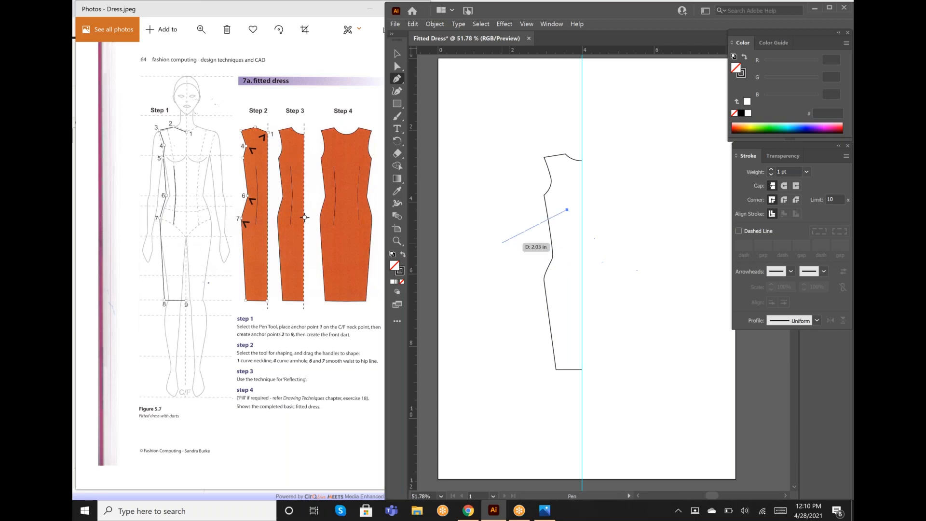
{"action": "left_click", "coordinate": [567, 257]}
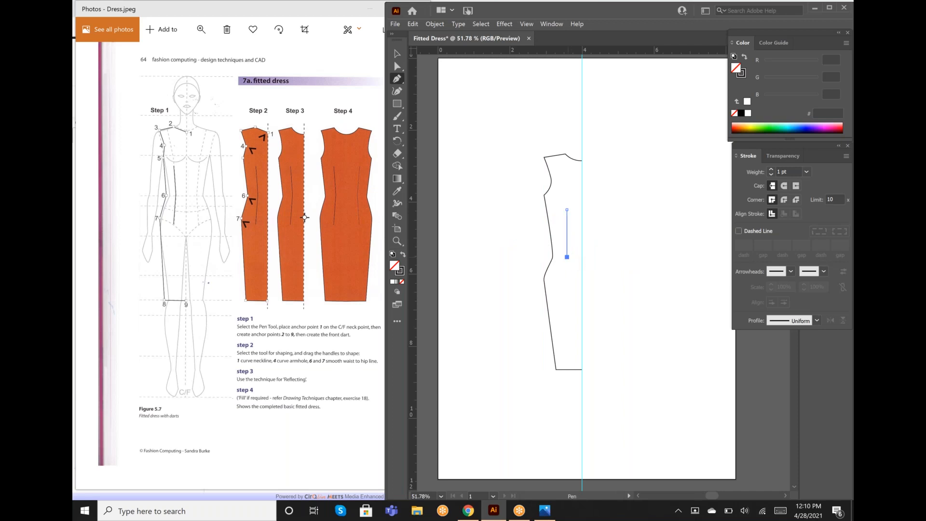
{"action": "left_click", "coordinate": [563, 290]}
{"action": "left_click", "coordinate": [402, 53]}
{"action": "left_click", "coordinate": [532, 247]}
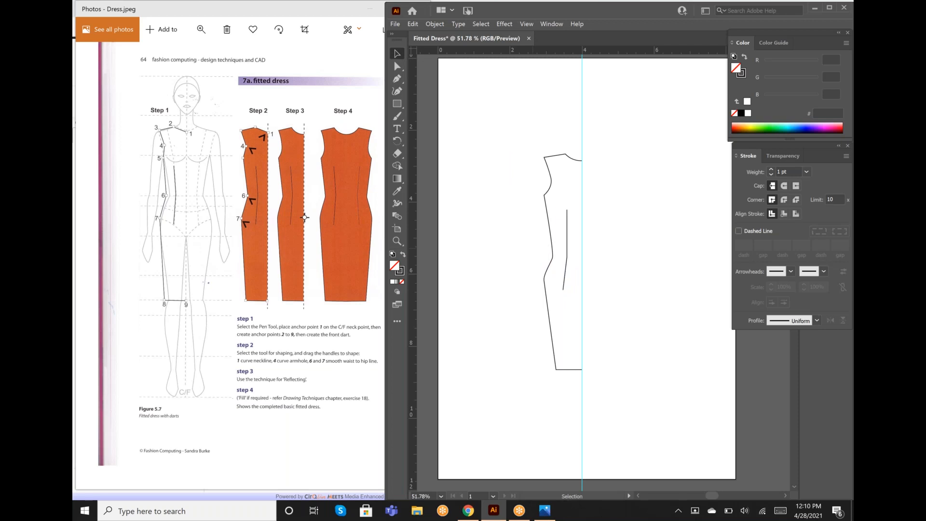
Step: Group the half dress outline and the dart line into one object
{"action": "left_click", "coordinate": [549, 171]}
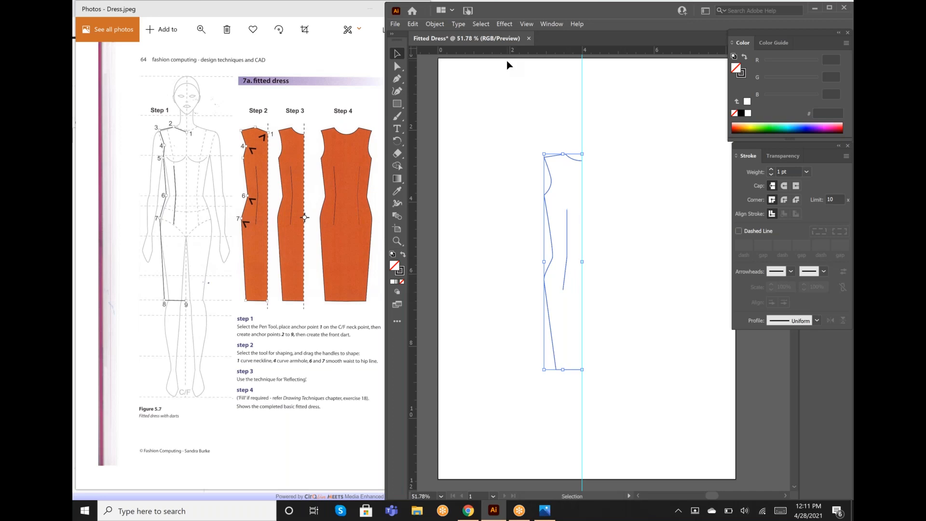
{"action": "left_click", "coordinate": [442, 25]}
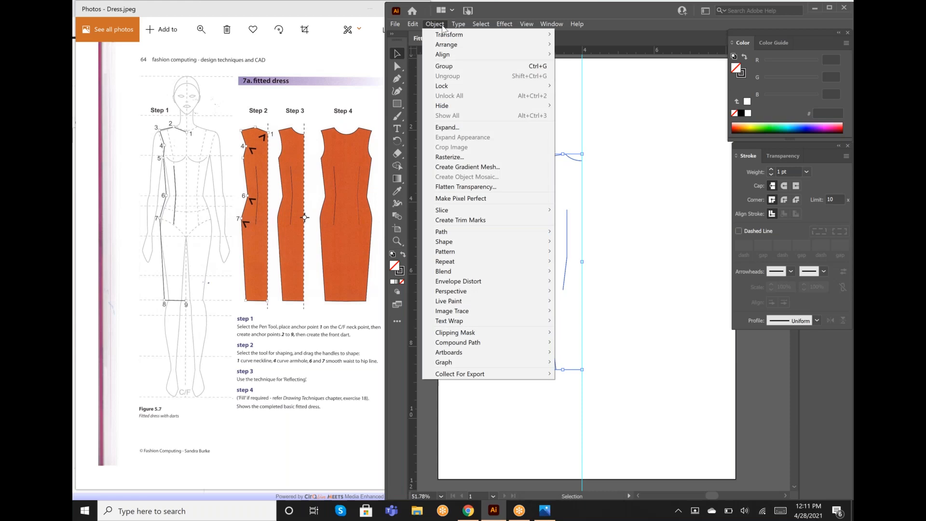
{"action": "left_click", "coordinate": [447, 66]}
{"action": "left_click", "coordinate": [497, 195]}
{"action": "left_click", "coordinate": [556, 257]}
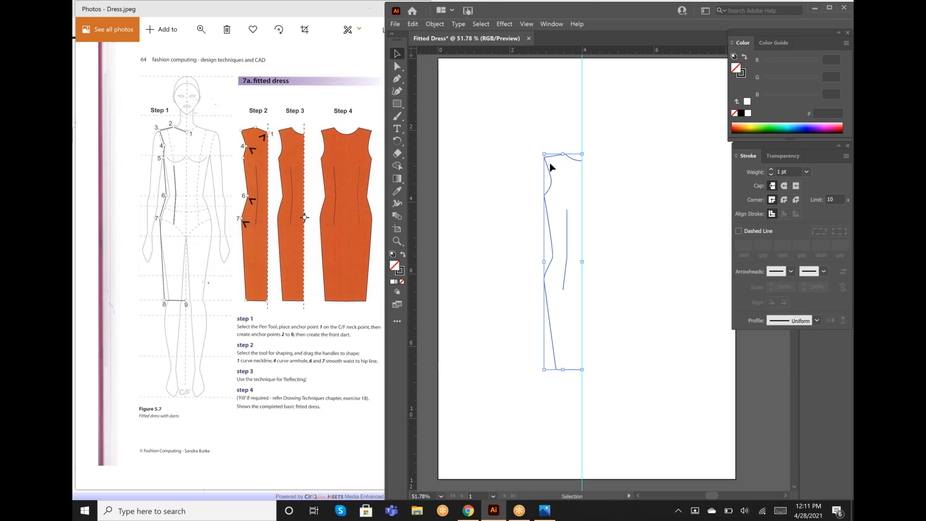
{"action": "left_click", "coordinate": [496, 198]}
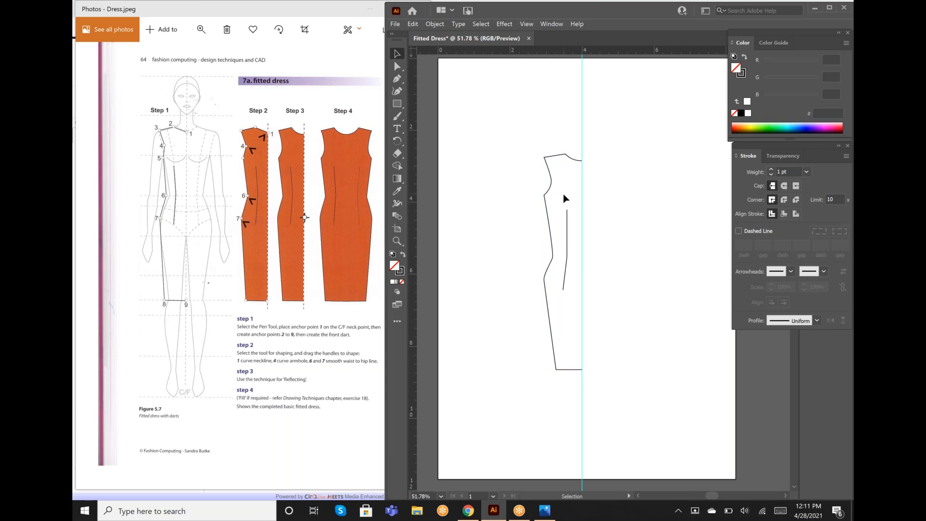
Step: Try to reflect the grouped half dress about a point on the centre guide at waist level
{"action": "left_click", "coordinate": [547, 198]}
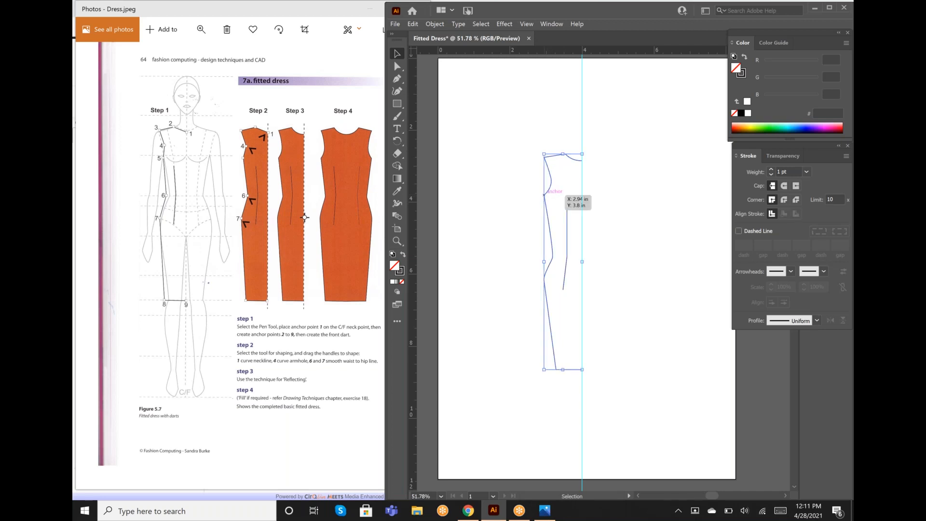
{"action": "left_click", "coordinate": [402, 146]}
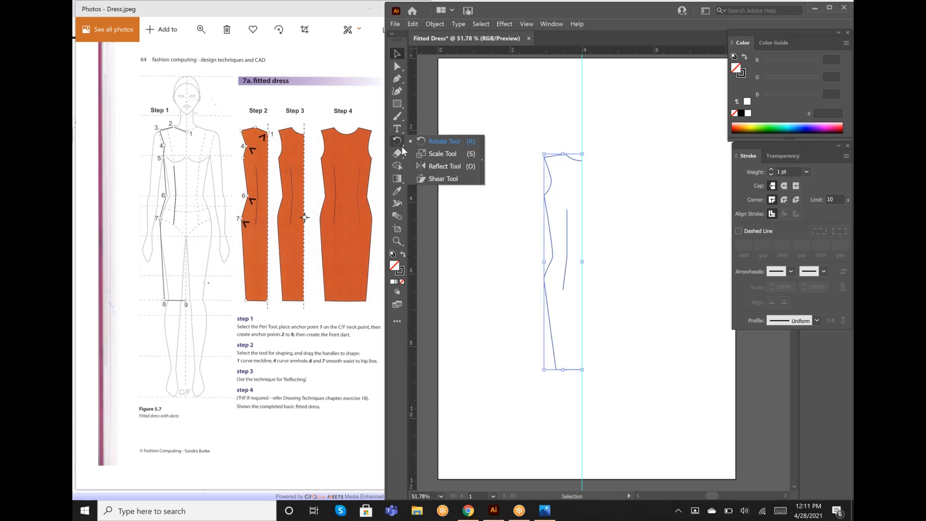
{"action": "left_click", "coordinate": [420, 166]}
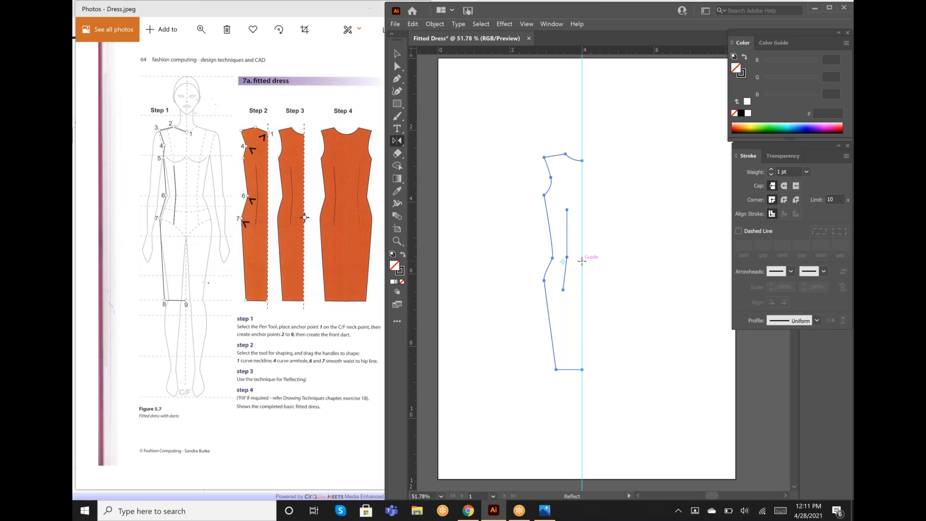
{"action": "left_click", "coordinate": [582, 260]}
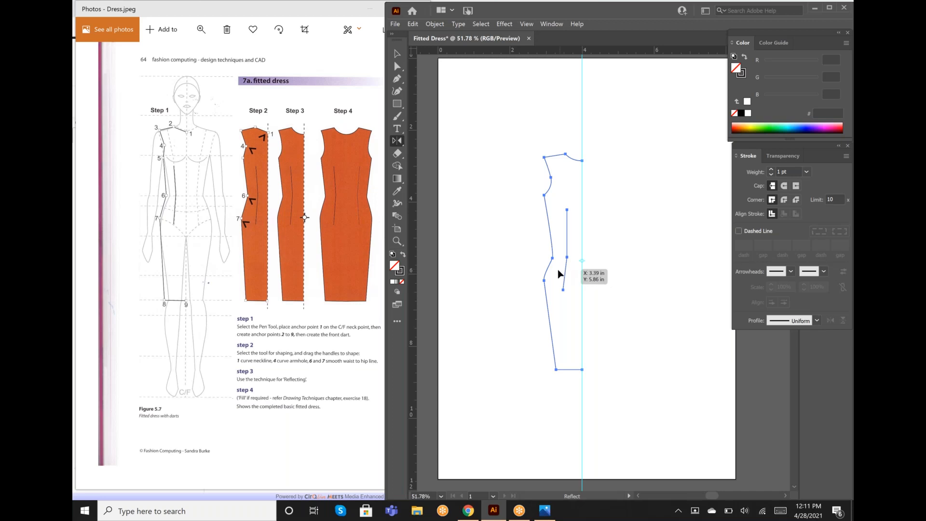
{"action": "left_click", "coordinate": [572, 264]}
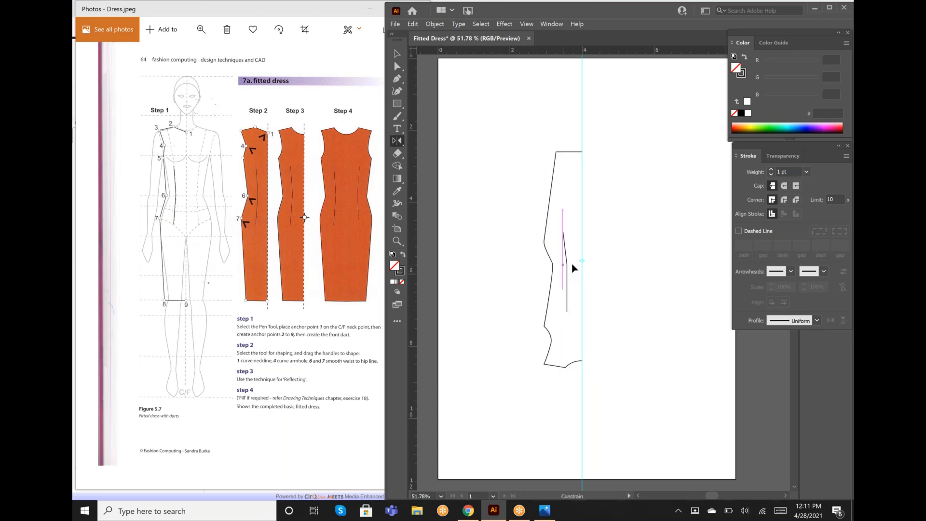
{"action": "key", "text": "ctrl+z"}
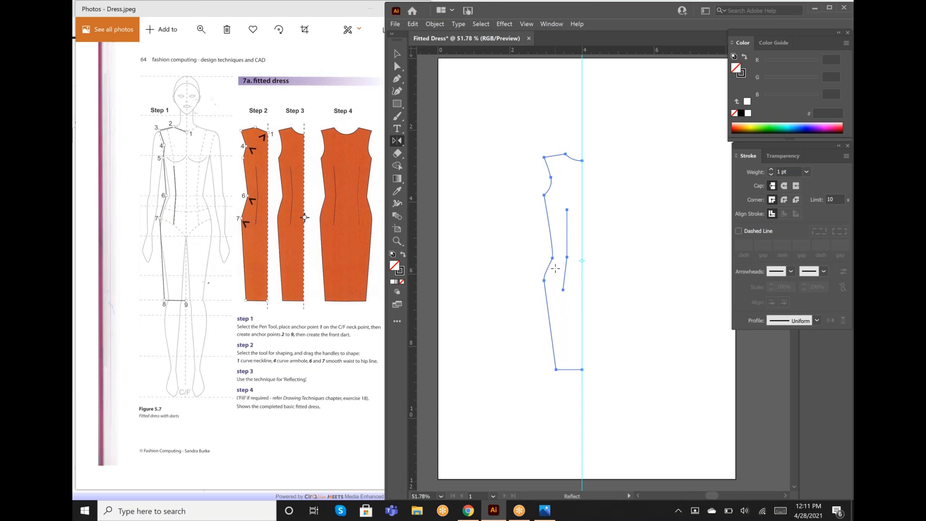
{"action": "left_click", "coordinate": [555, 268], "text": "shift"}
{"action": "key", "text": "ctrl+z"}
{"action": "key", "text": "v"}
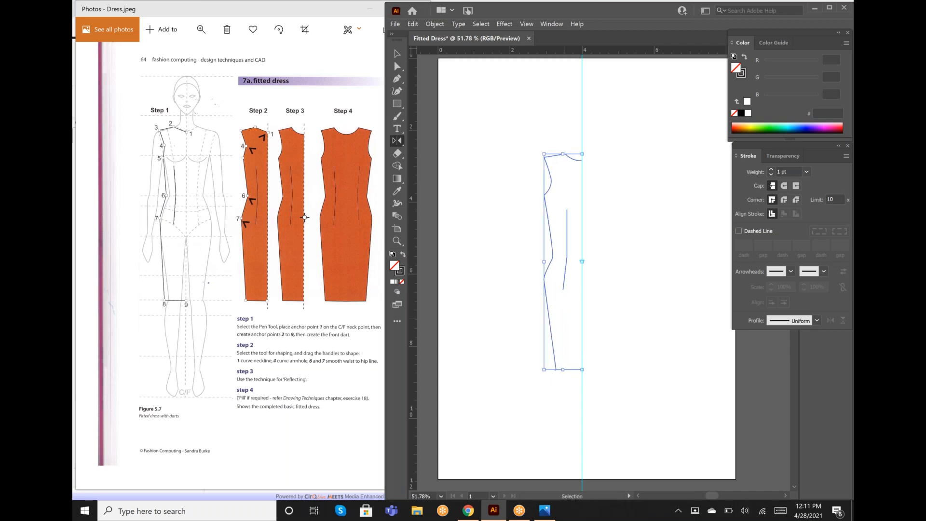
{"action": "left_click_drag", "start_coordinate": [593, 300], "coordinate": [591, 301]}
{"action": "key", "text": "o"}
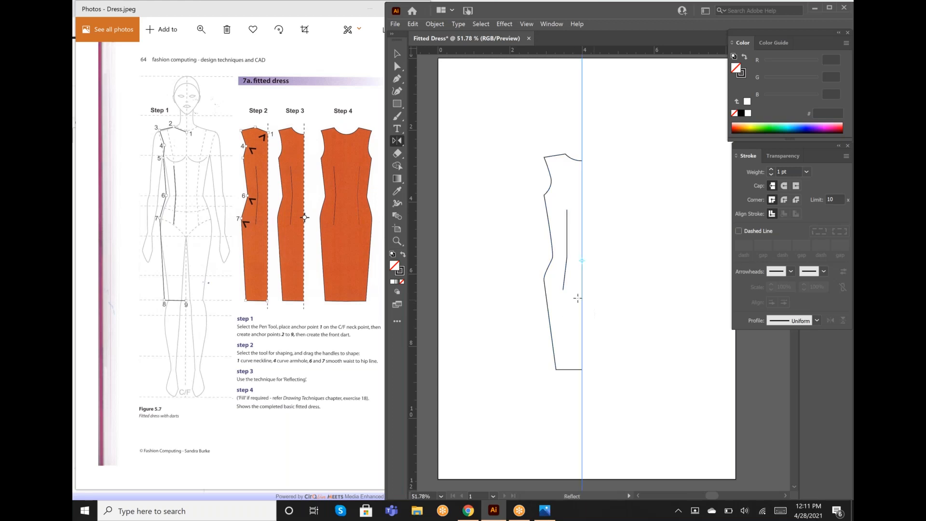
{"action": "key", "text": "ctrl+a"}
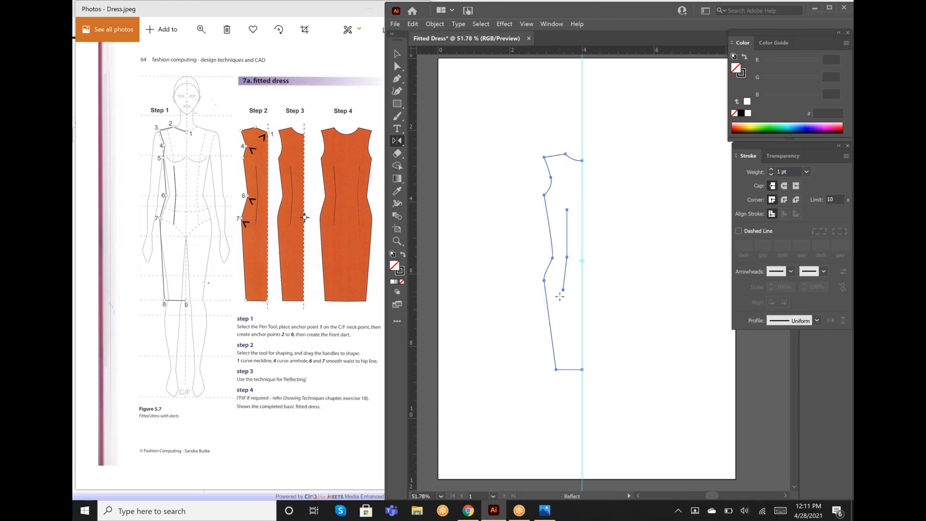
{"action": "key", "text": "v"}
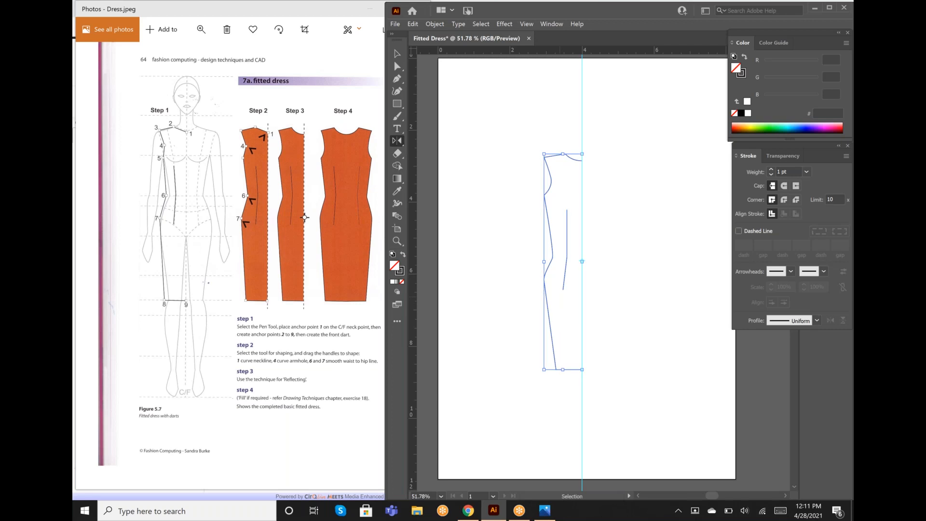
{"action": "left_click", "coordinate": [561, 289], "text": "ctrl"}
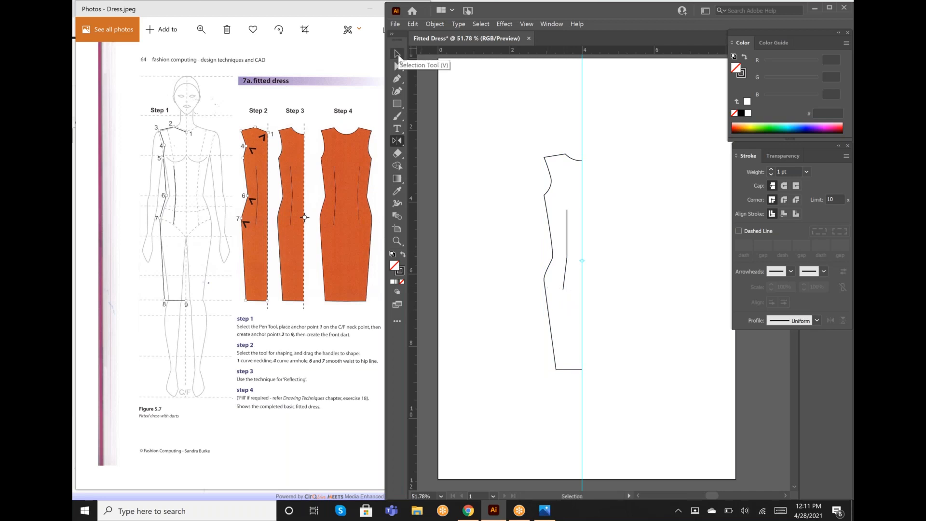
Step: Undo the grouping and the drawn segments of the front dart line
{"action": "key", "text": "ctrl+z"}
{"action": "key", "text": "ctrl+z"}
{"action": "key", "text": "ctrl+z"}
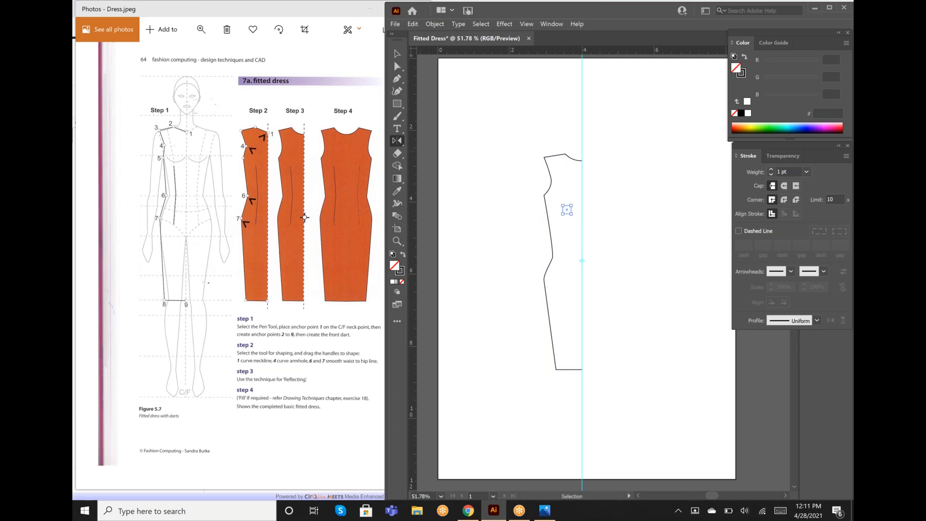
Step: Redraw the front dart with straight Pen segments from below the bust to the waist and about 0.94 in on to the hip
{"action": "left_click", "coordinate": [401, 52]}
{"action": "left_click", "coordinate": [397, 78]}
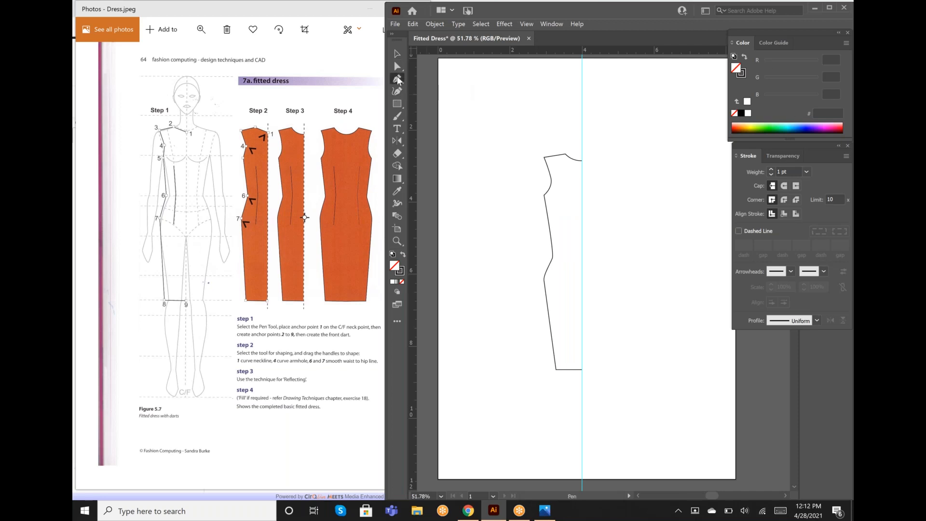
{"action": "left_click", "coordinate": [568, 209]}
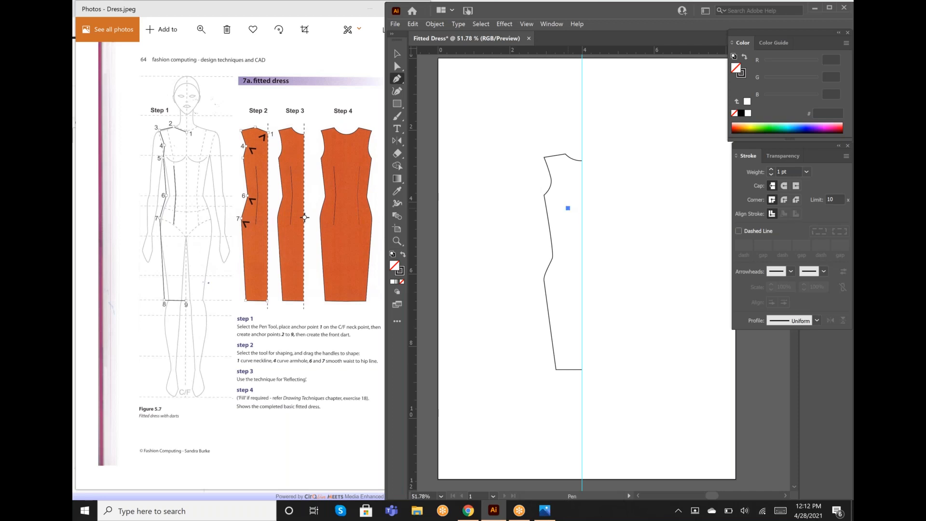
{"action": "left_click", "coordinate": [568, 258]}
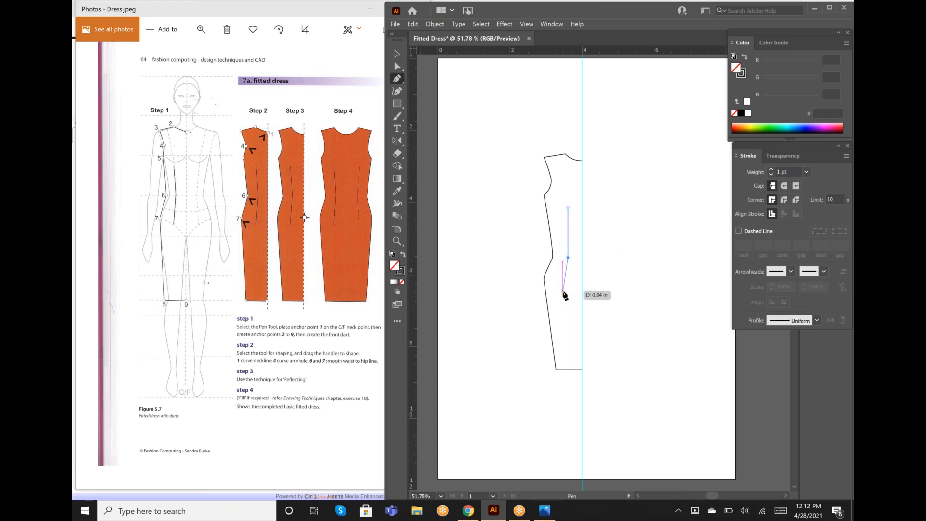
{"action": "left_click", "coordinate": [563, 290]}
Step: Select the redrawn dart line together with the half dress outline and group them
{"action": "left_click", "coordinate": [398, 53]}
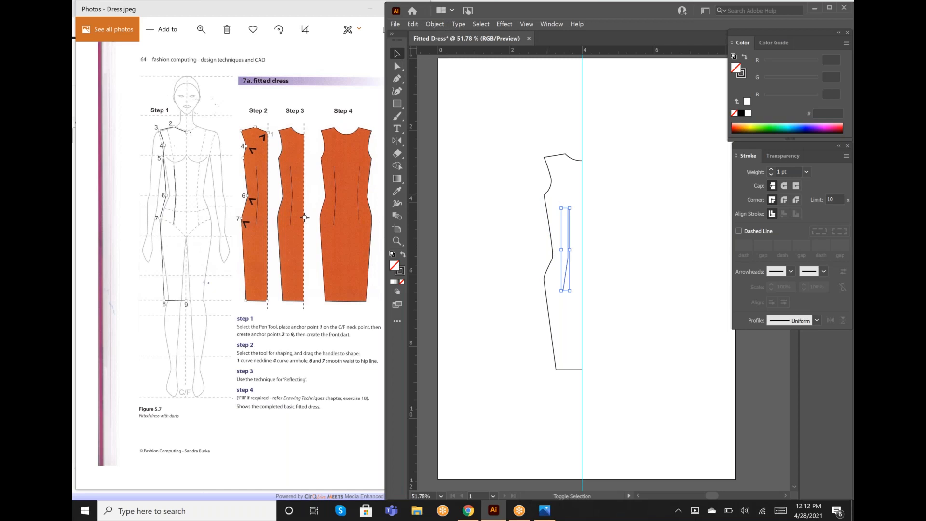
{"action": "left_click", "coordinate": [544, 196], "text": "shift"}
{"action": "left_click", "coordinate": [444, 24]}
{"action": "left_click", "coordinate": [449, 64]}
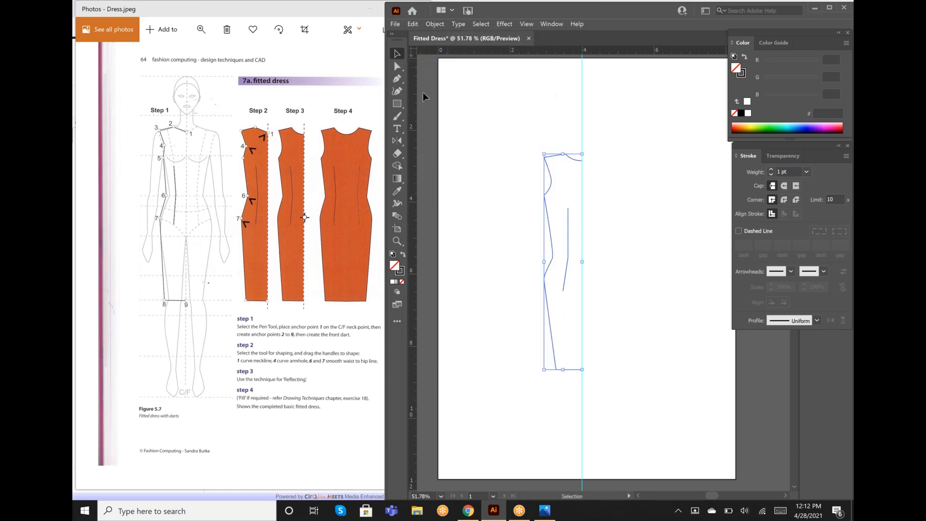
Step: Copy the grouped half dress and paste the duplicate in front of the original
{"action": "left_click", "coordinate": [414, 24]}
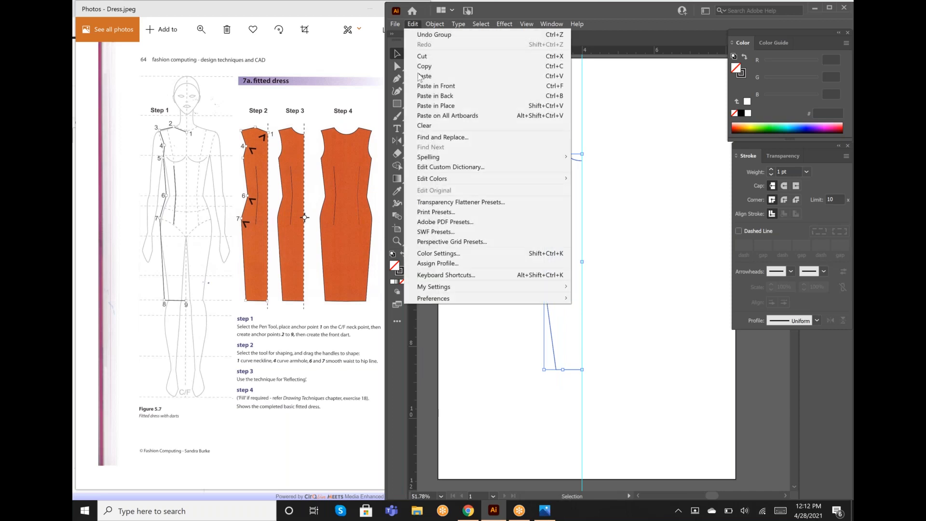
{"action": "left_click", "coordinate": [425, 66]}
{"action": "left_click", "coordinate": [415, 23]}
{"action": "left_click", "coordinate": [434, 86]}
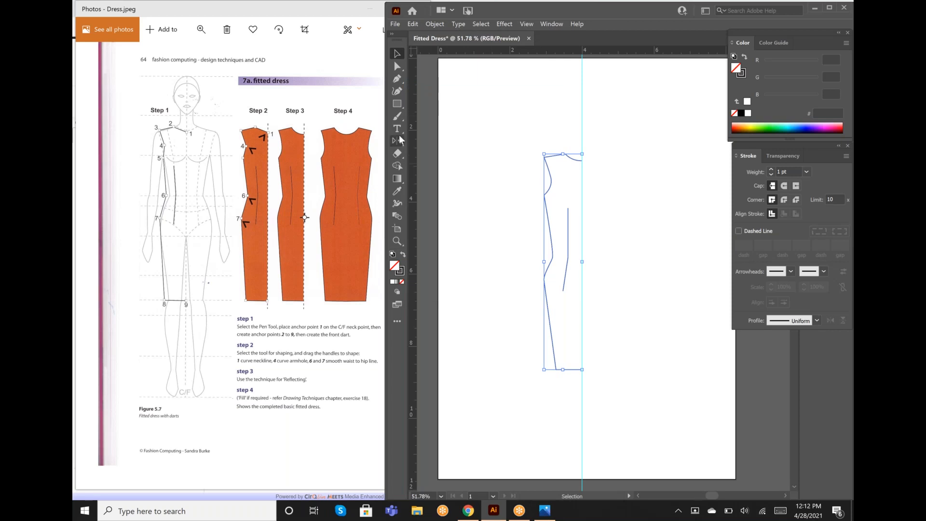
Step: Reflect the pasted half dress horizontally across the centre guide to form the matching right half, and deselect it
{"action": "left_click", "coordinate": [398, 140]}
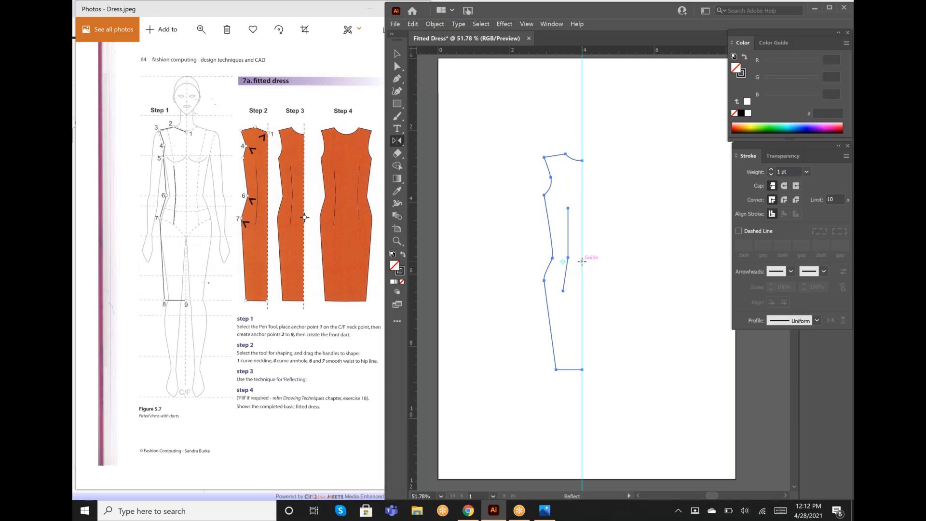
{"action": "left_click", "coordinate": [582, 262]}
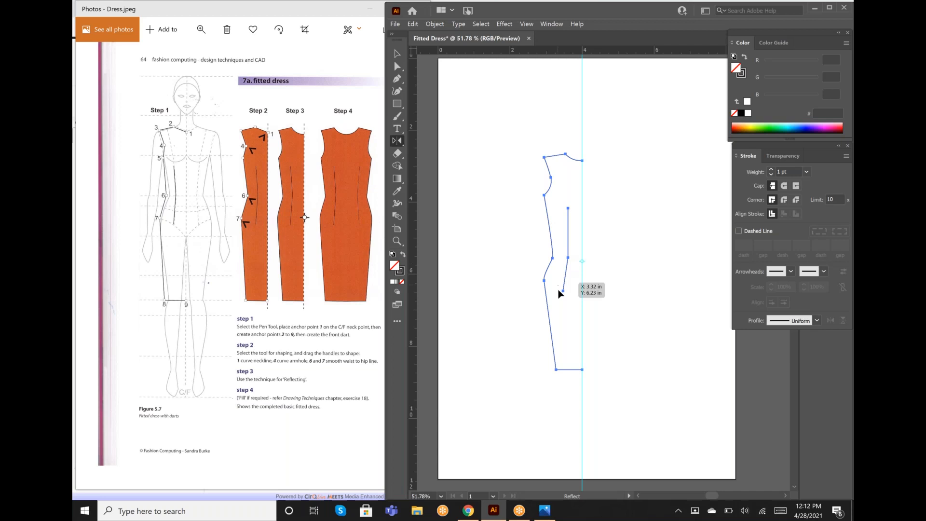
{"action": "scroll", "coordinate": [559, 244], "scroll_direction": "down", "scroll_amount": 20}
{"action": "scroll", "coordinate": [559, 245], "scroll_direction": "up", "scroll_amount": 7}
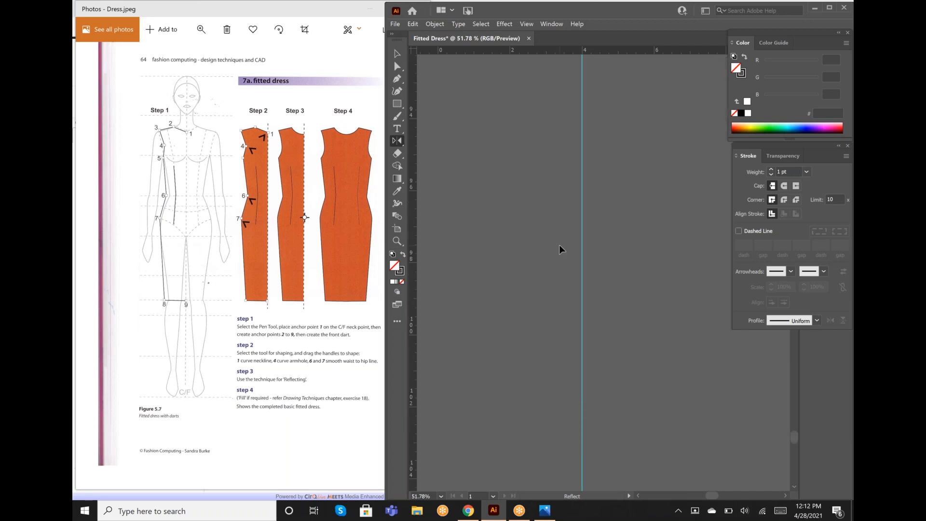
{"action": "scroll", "coordinate": [560, 245], "scroll_direction": "up", "scroll_amount": 10}
{"action": "scroll", "coordinate": [560, 245], "scroll_direction": "up", "scroll_amount": 7}
{"action": "scroll", "coordinate": [559, 245], "scroll_direction": "down", "scroll_amount": 2}
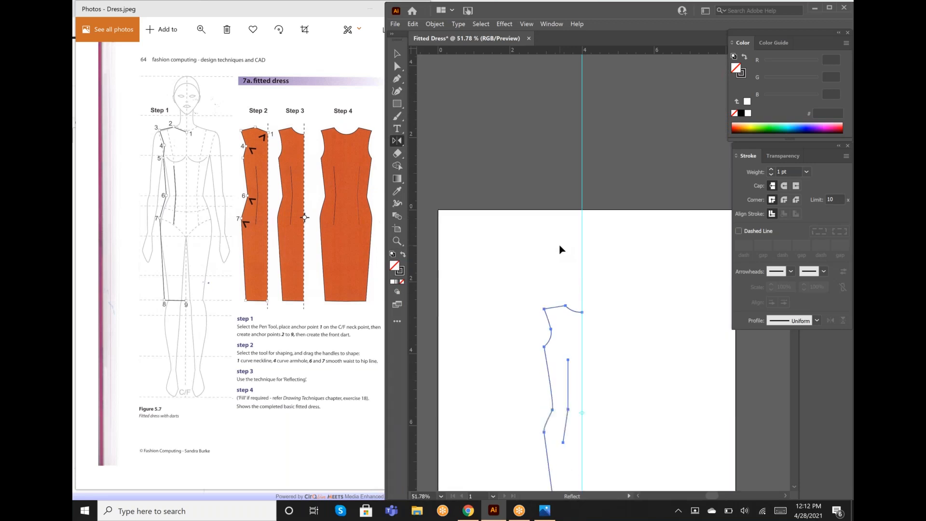
{"action": "scroll", "coordinate": [560, 245], "scroll_direction": "up", "scroll_amount": 1}
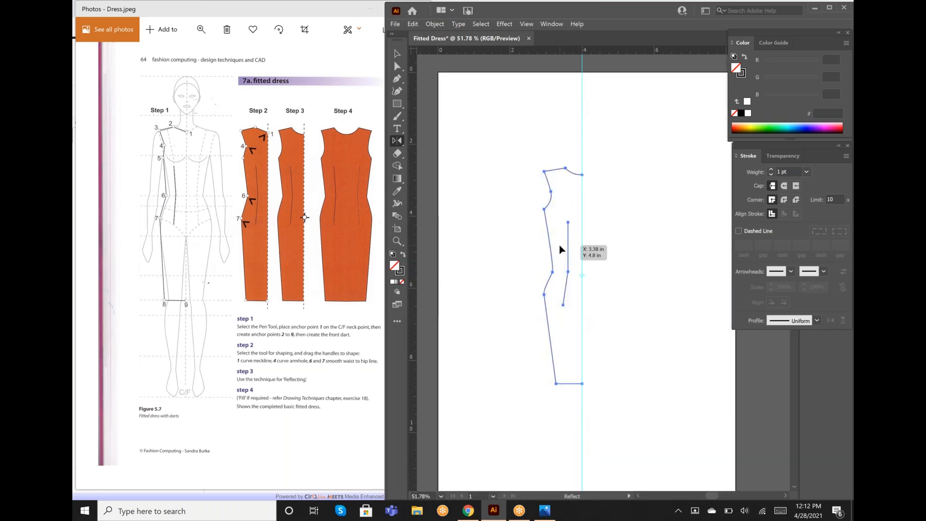
{"action": "left_click_drag", "start_coordinate": [560, 249], "coordinate": [598, 235]}
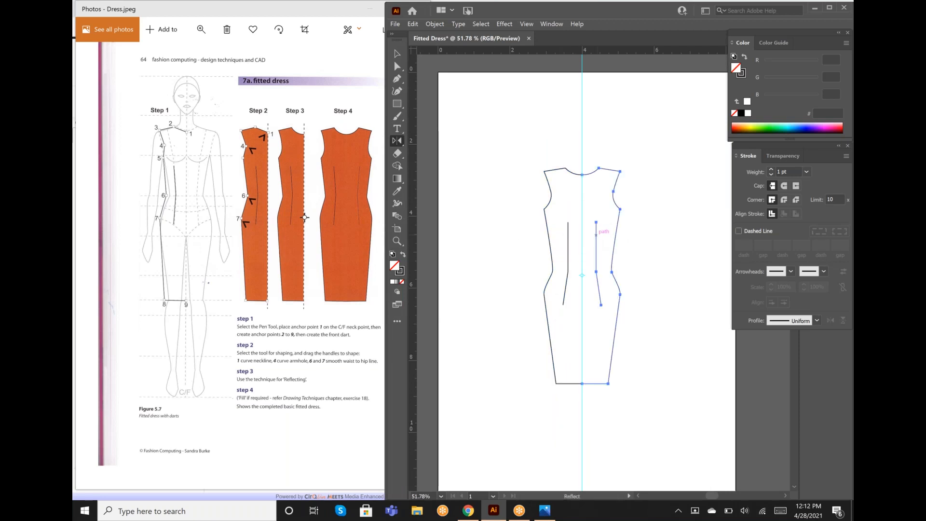
{"action": "left_click", "coordinate": [399, 54]}
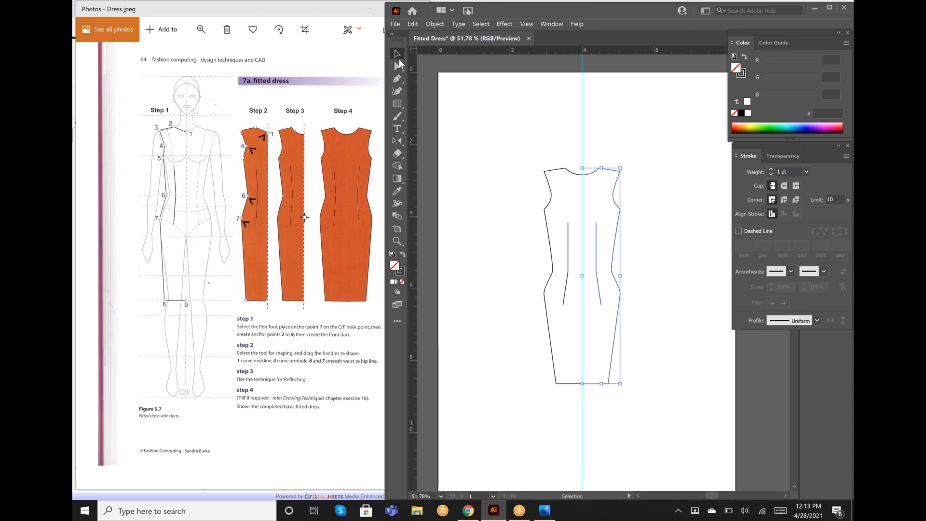
{"action": "left_click", "coordinate": [498, 165]}
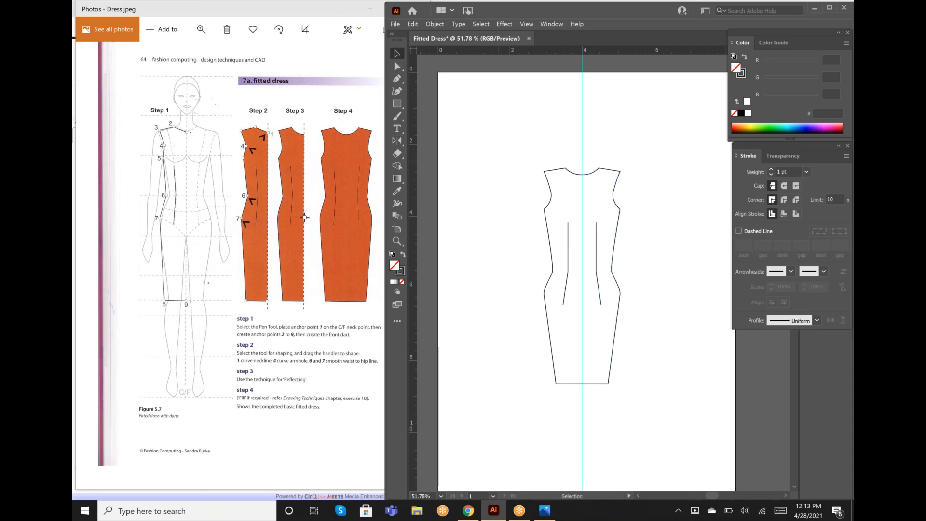